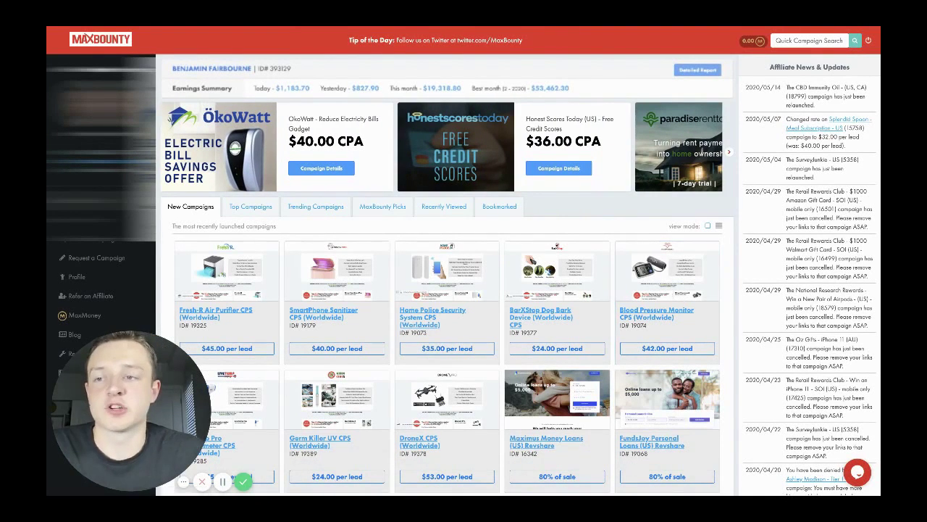
{"action": "key", "text": "super+r"}
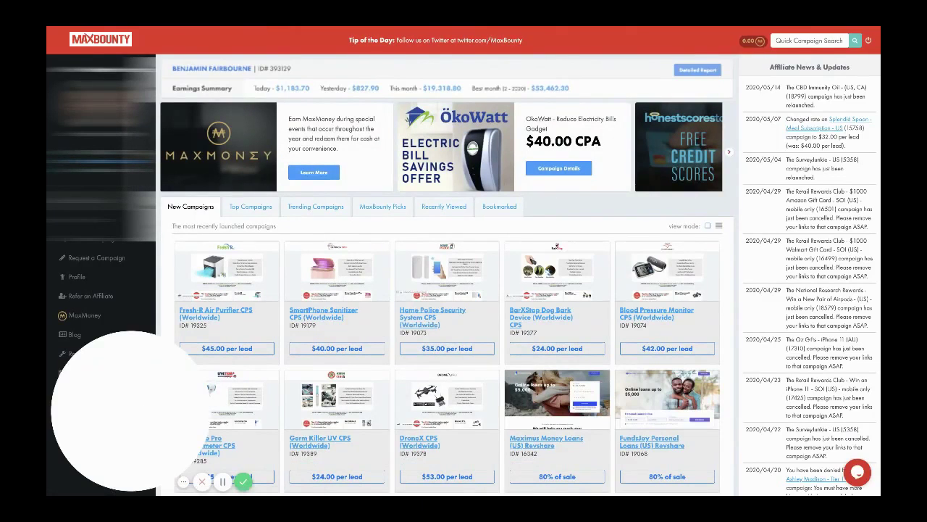
{"action": "key", "text": "super+r"}
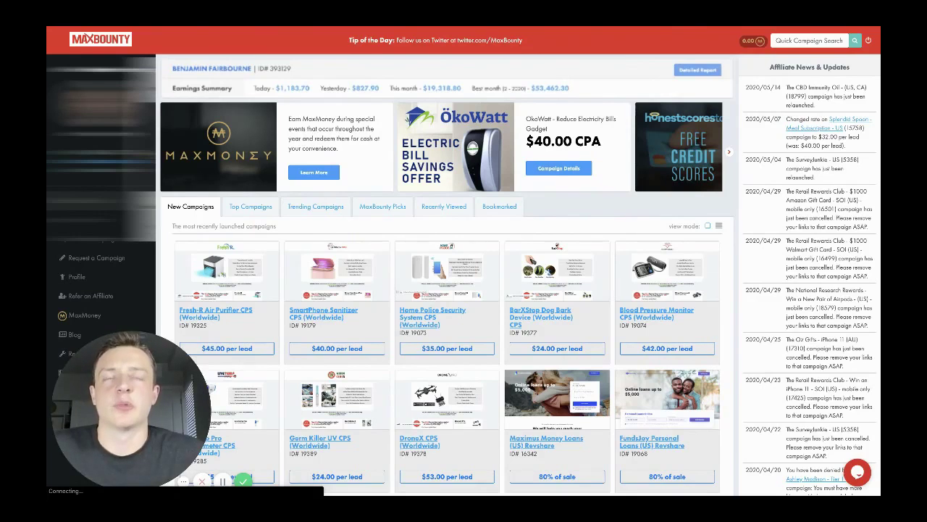
Enlarge the dashboard view and look over the Top Campaigns list
{"action": "key", "text": "ctrl+plus"}
{"action": "scroll", "coordinate": [317, 220], "scroll_direction": "down", "scroll_amount": 1}
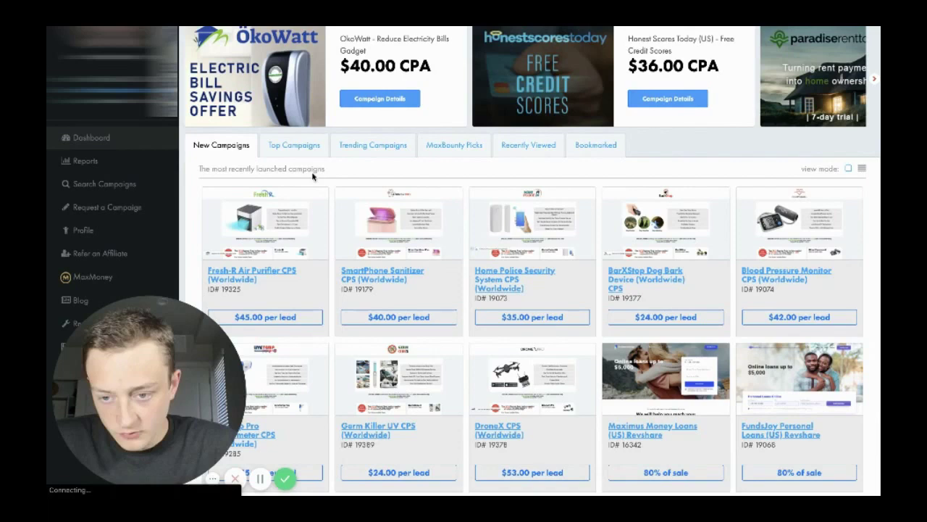
{"action": "left_click", "coordinate": [302, 149]}
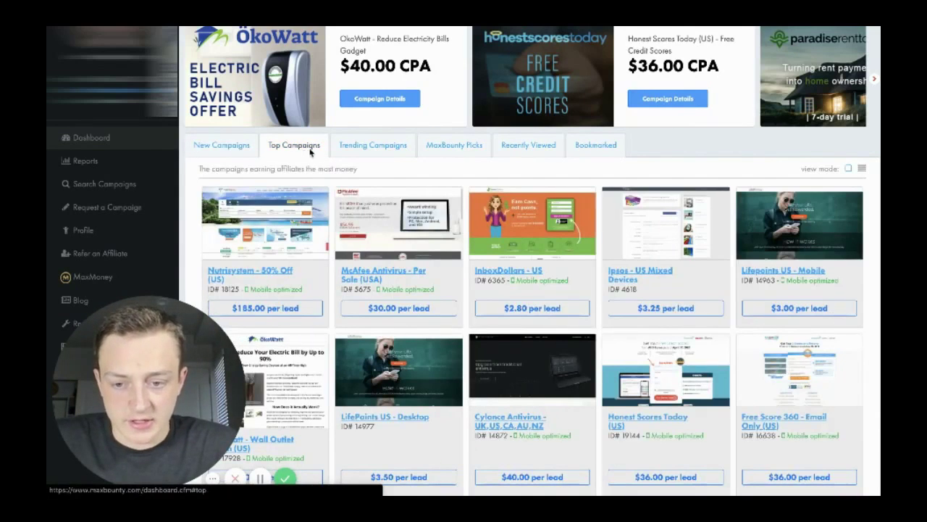
{"action": "scroll", "coordinate": [377, 242], "scroll_direction": "down", "scroll_amount": 1}
{"action": "scroll", "coordinate": [472, 201], "scroll_direction": "up", "scroll_amount": 1}
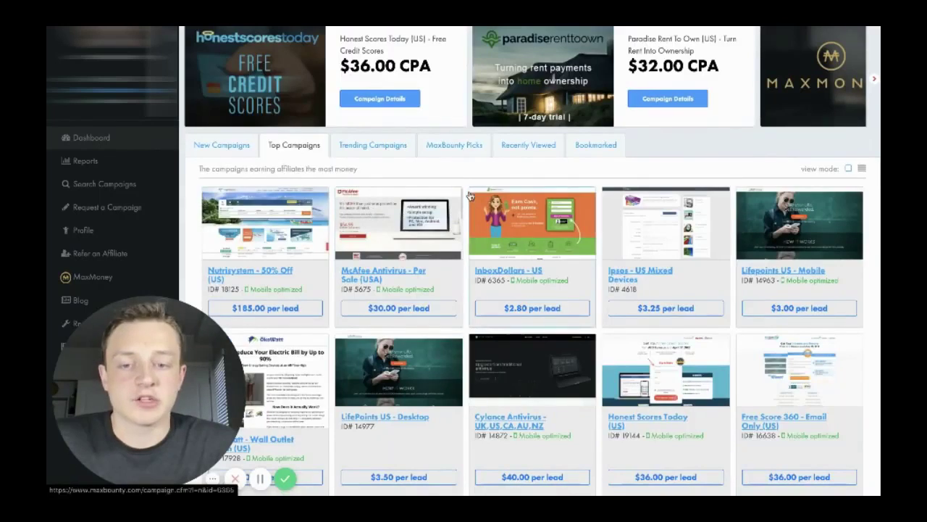
Look over the campaigns recommended under MaxBounty Picks
{"action": "left_click", "coordinate": [470, 149]}
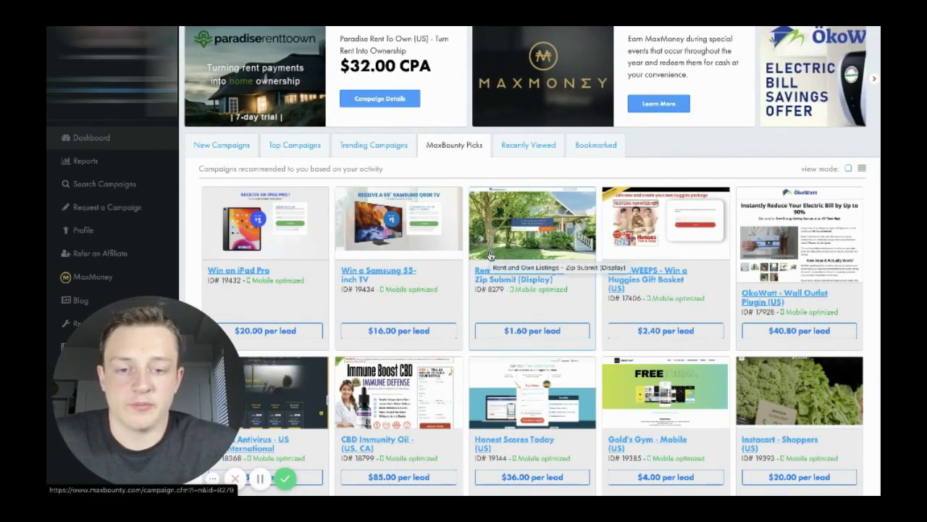
{"action": "scroll", "coordinate": [464, 362], "scroll_direction": "down", "scroll_amount": 1}
{"action": "scroll", "coordinate": [462, 360], "scroll_direction": "up", "scroll_amount": 1}
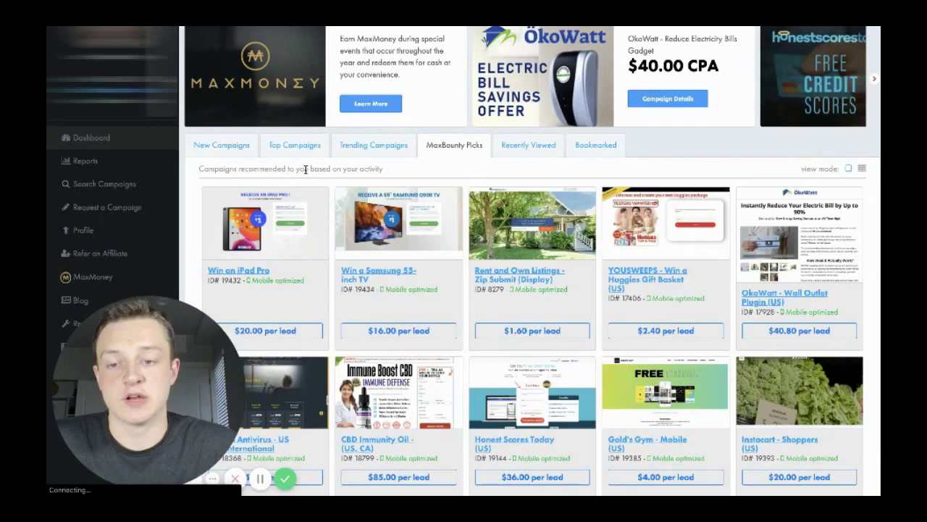
Browse the Trending Campaigns list for the range of offers and their payouts per lead
{"action": "left_click", "coordinate": [367, 153]}
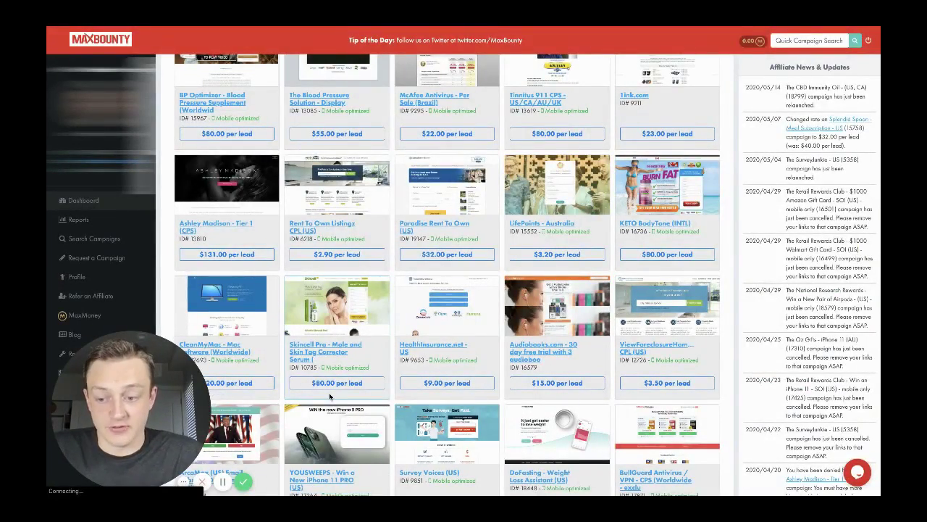
{"action": "scroll", "coordinate": [330, 396], "scroll_direction": "down", "scroll_amount": 10}
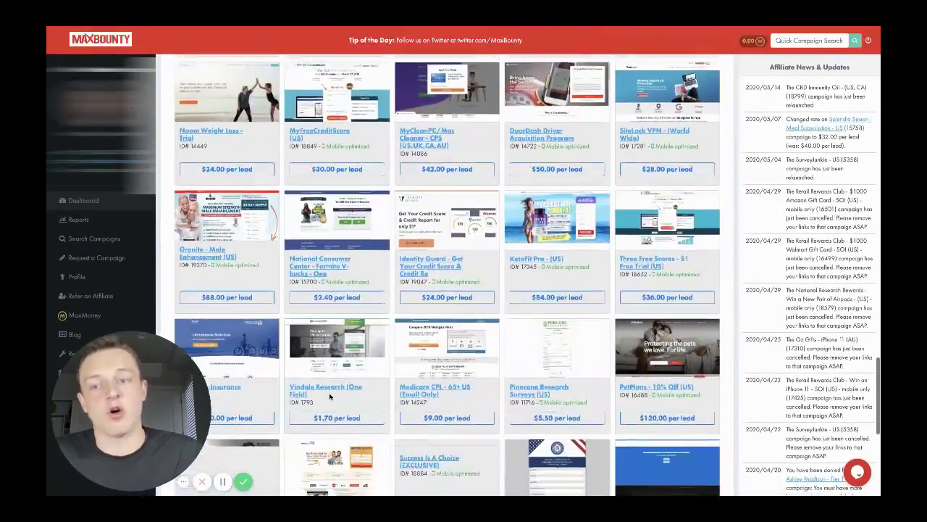
{"action": "scroll", "coordinate": [329, 397], "scroll_direction": "down", "scroll_amount": 10}
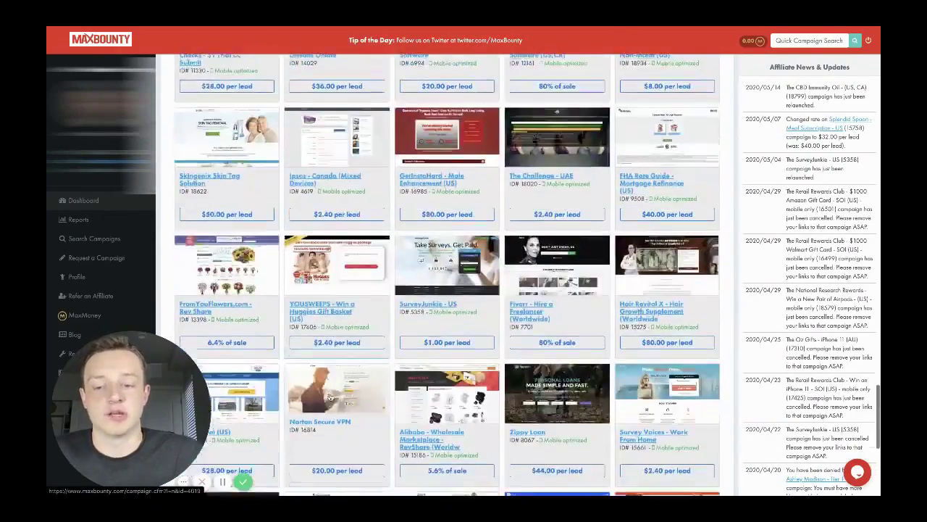
{"action": "scroll", "coordinate": [330, 397], "scroll_direction": "down", "scroll_amount": 15}
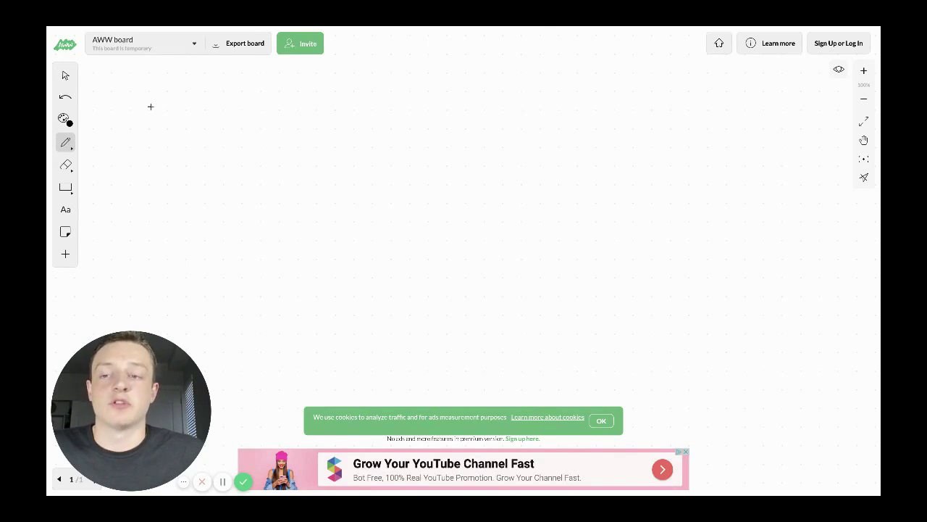
Switch to the AWW whiteboard and draw two letter Ts, one above the other, each followed by an arrow
{"action": "left_click_drag", "start_coordinate": [150, 106], "coordinate": [159, 174]}
{"action": "left_click_drag", "start_coordinate": [121, 108], "coordinate": [212, 108]}
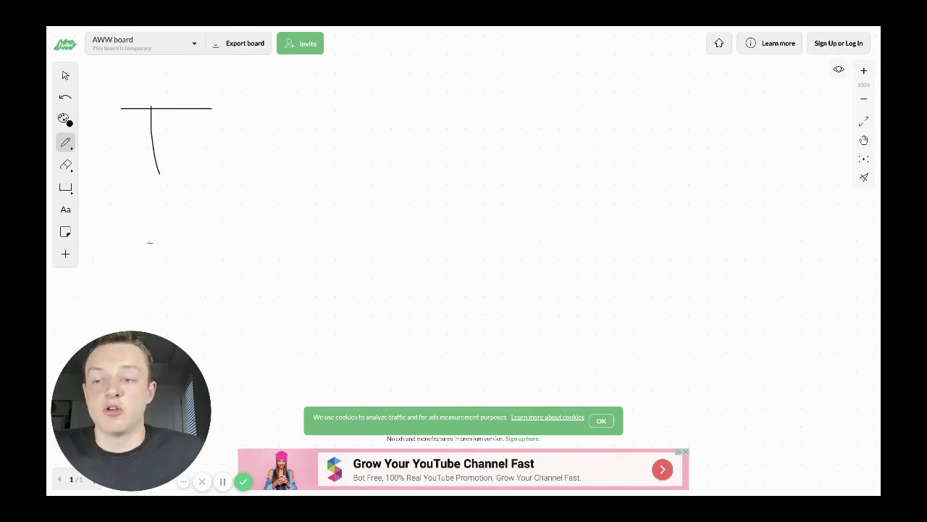
{"action": "left_click_drag", "start_coordinate": [151, 240], "coordinate": [150, 296]}
{"action": "left_click_drag", "start_coordinate": [108, 250], "coordinate": [243, 223]}
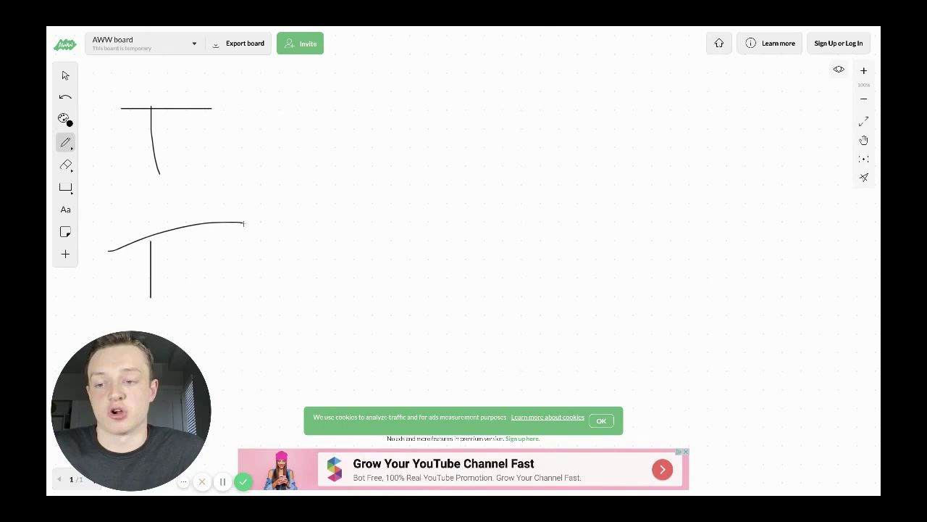
{"action": "mouse_move", "coordinate": [253, 258]}
{"action": "left_mouse_down"}
{"action": "mouse_move", "coordinate": [306, 241]}
{"action": "mouse_move", "coordinate": [320, 277]}
{"action": "left_mouse_up"}
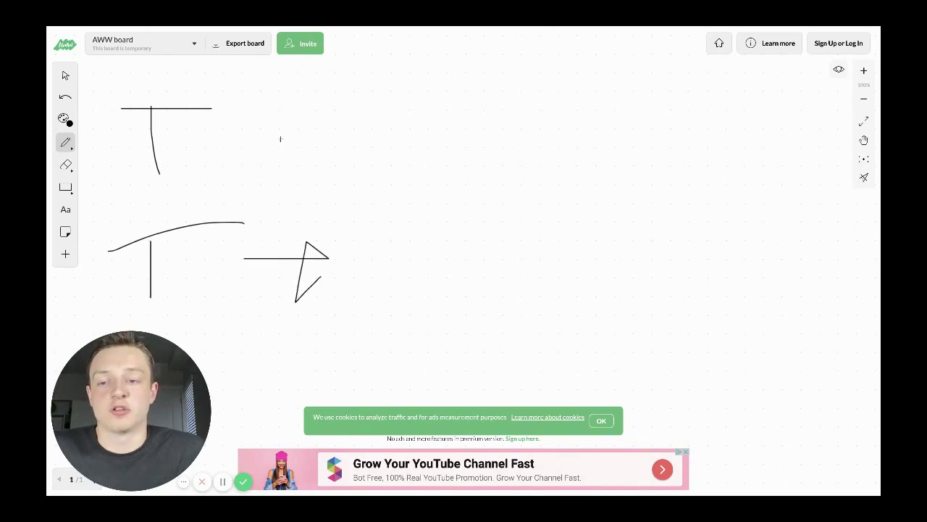
{"action": "mouse_move", "coordinate": [277, 117]}
{"action": "left_mouse_down"}
{"action": "mouse_move", "coordinate": [365, 103]}
{"action": "mouse_move", "coordinate": [321, 156]}
{"action": "mouse_move", "coordinate": [373, 102]}
{"action": "left_mouse_up"}
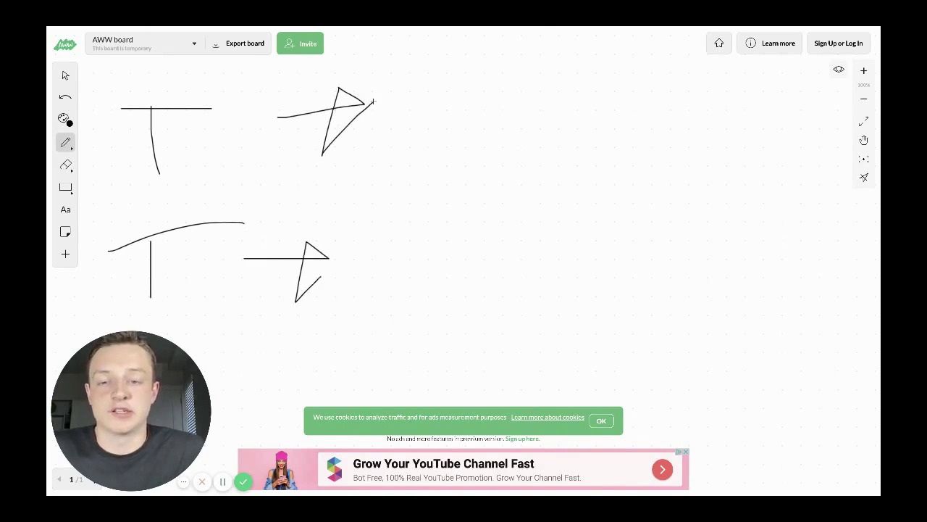
{"action": "left_click_drag", "start_coordinate": [323, 280], "coordinate": [326, 272]}
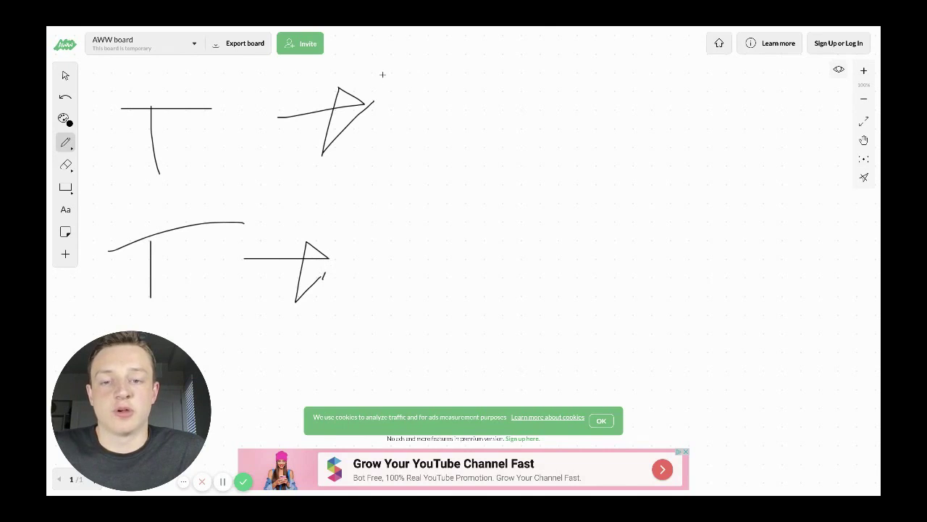
Draw a box after each of the two arrows and write L above the upper box
{"action": "mouse_move", "coordinate": [389, 70]}
{"action": "left_mouse_down"}
{"action": "mouse_move", "coordinate": [389, 152]}
{"action": "mouse_move", "coordinate": [468, 154]}
{"action": "mouse_move", "coordinate": [465, 54]}
{"action": "mouse_move", "coordinate": [384, 58]}
{"action": "mouse_move", "coordinate": [391, 84]}
{"action": "left_mouse_up"}
{"action": "mouse_move", "coordinate": [383, 222]}
{"action": "left_mouse_down"}
{"action": "mouse_move", "coordinate": [384, 300]}
{"action": "mouse_move", "coordinate": [522, 317]}
{"action": "mouse_move", "coordinate": [517, 197]}
{"action": "mouse_move", "coordinate": [408, 208]}
{"action": "mouse_move", "coordinate": [387, 215]}
{"action": "mouse_move", "coordinate": [384, 238]}
{"action": "left_mouse_up"}
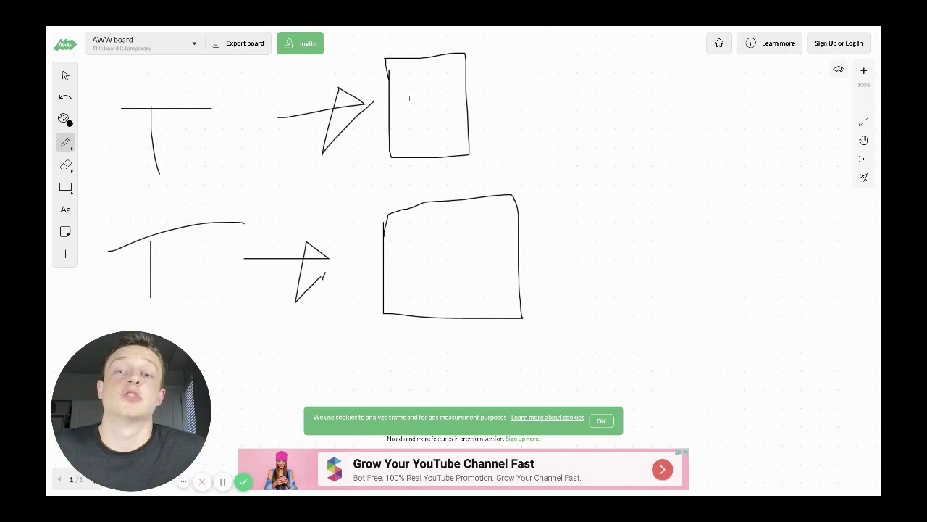
{"action": "mouse_move", "coordinate": [413, 34]}
{"action": "left_mouse_down"}
{"action": "mouse_move", "coordinate": [414, 43]}
{"action": "mouse_move", "coordinate": [428, 41]}
{"action": "left_mouse_up"}
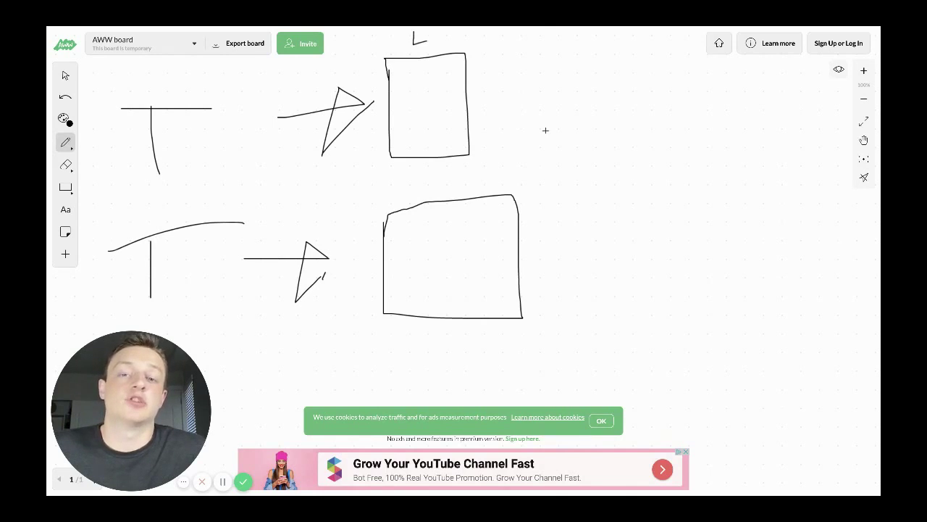
Draw an arrow after the upper box, leading to a large dollar sign
{"action": "mouse_move", "coordinate": [508, 96]}
{"action": "left_mouse_down"}
{"action": "mouse_move", "coordinate": [534, 70]}
{"action": "mouse_move", "coordinate": [564, 95]}
{"action": "left_mouse_up"}
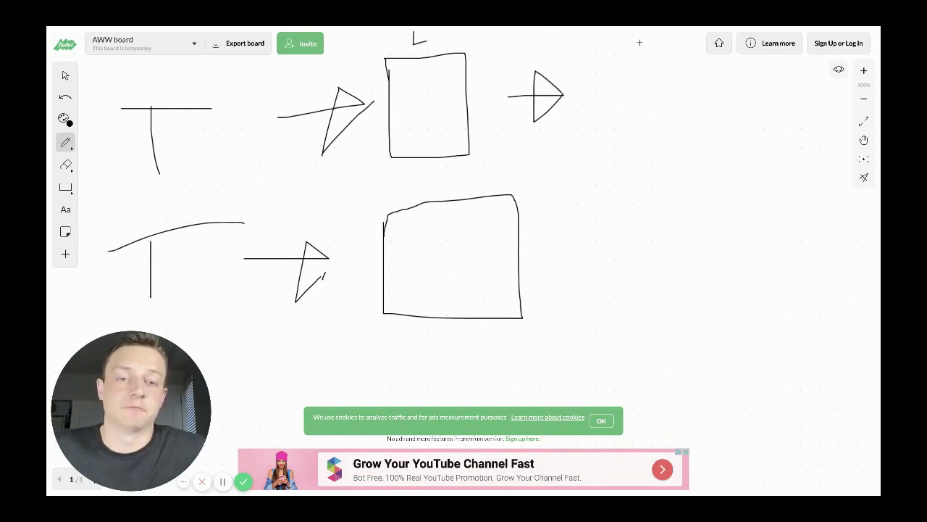
{"action": "mouse_move", "coordinate": [641, 42]}
{"action": "left_mouse_down"}
{"action": "mouse_move", "coordinate": [641, 96]}
{"action": "mouse_move", "coordinate": [589, 142]}
{"action": "left_mouse_up"}
{"action": "mouse_move", "coordinate": [606, 55]}
{"action": "left_mouse_down"}
{"action": "mouse_move", "coordinate": [607, 170]}
{"action": "mouse_move", "coordinate": [624, 30]}
{"action": "mouse_move", "coordinate": [607, 64]}
{"action": "left_mouse_up"}
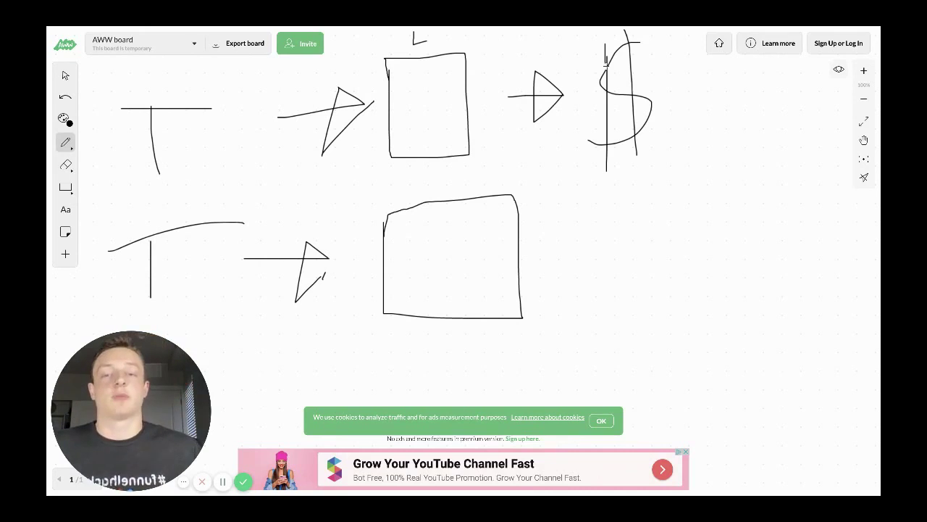
{"action": "left_click_drag", "start_coordinate": [606, 63], "coordinate": [607, 71]}
Scribble across the upper row to cross it out and write L above the lower row's box
{"action": "mouse_move", "coordinate": [133, 153]}
{"action": "left_mouse_down"}
{"action": "mouse_move", "coordinate": [253, 134]}
{"action": "mouse_move", "coordinate": [178, 159]}
{"action": "mouse_move", "coordinate": [258, 106]}
{"action": "mouse_move", "coordinate": [457, 94]}
{"action": "mouse_move", "coordinate": [128, 110]}
{"action": "left_mouse_up"}
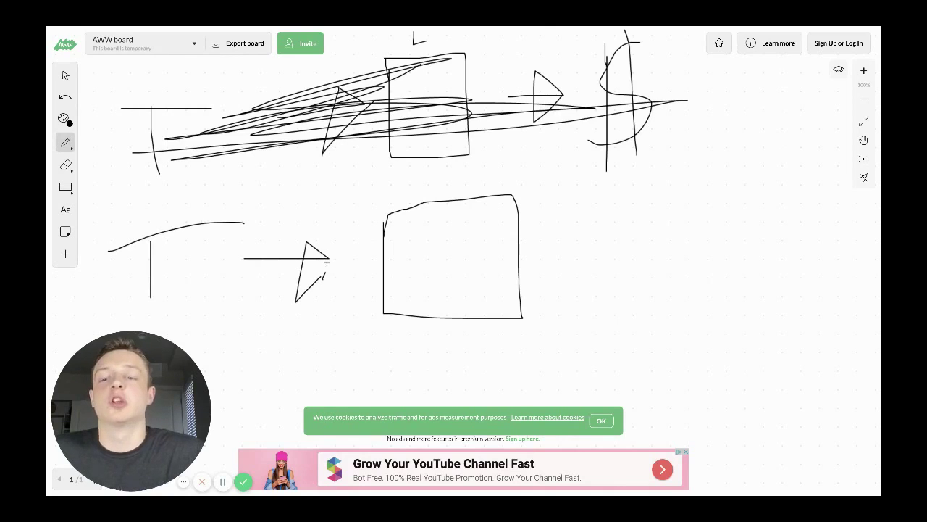
{"action": "left_click_drag", "start_coordinate": [327, 263], "coordinate": [298, 291]}
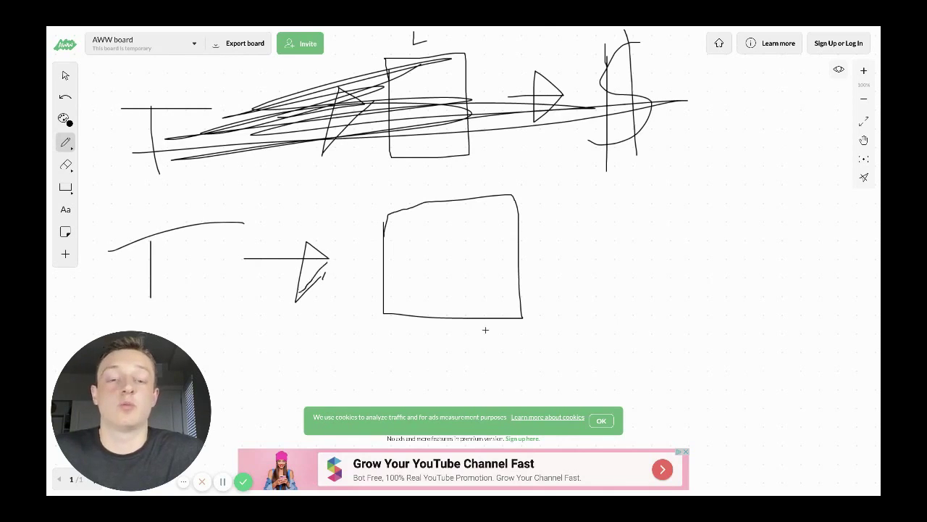
{"action": "mouse_move", "coordinate": [428, 171]}
{"action": "left_mouse_down"}
{"action": "mouse_move", "coordinate": [428, 192]}
{"action": "mouse_move", "coordinate": [446, 189]}
{"action": "left_mouse_up"}
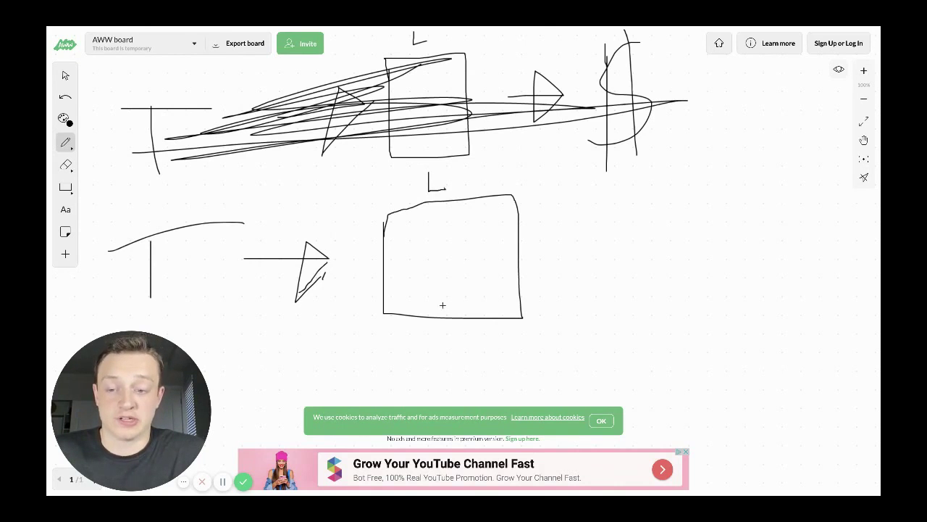
Draw a third row with a T, an arrow, a box labelled S, an arrow, a box labelled UP and another arrow
{"action": "scroll", "coordinate": [443, 305], "scroll_direction": "down", "scroll_amount": 5}
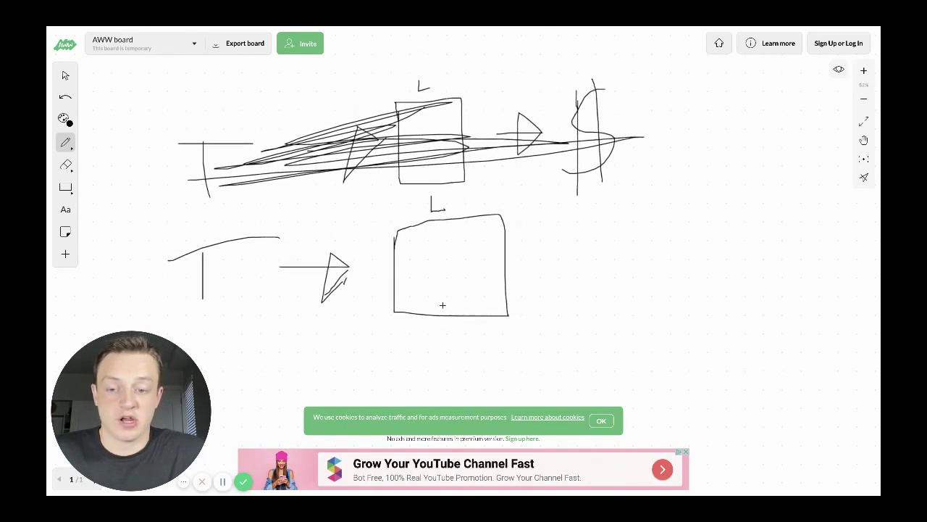
{"action": "mouse_move", "coordinate": [226, 327]}
{"action": "left_mouse_down"}
{"action": "mouse_move", "coordinate": [226, 355]}
{"action": "mouse_move", "coordinate": [258, 327]}
{"action": "mouse_move", "coordinate": [325, 353]}
{"action": "mouse_move", "coordinate": [299, 400]}
{"action": "mouse_move", "coordinate": [330, 346]}
{"action": "left_mouse_up"}
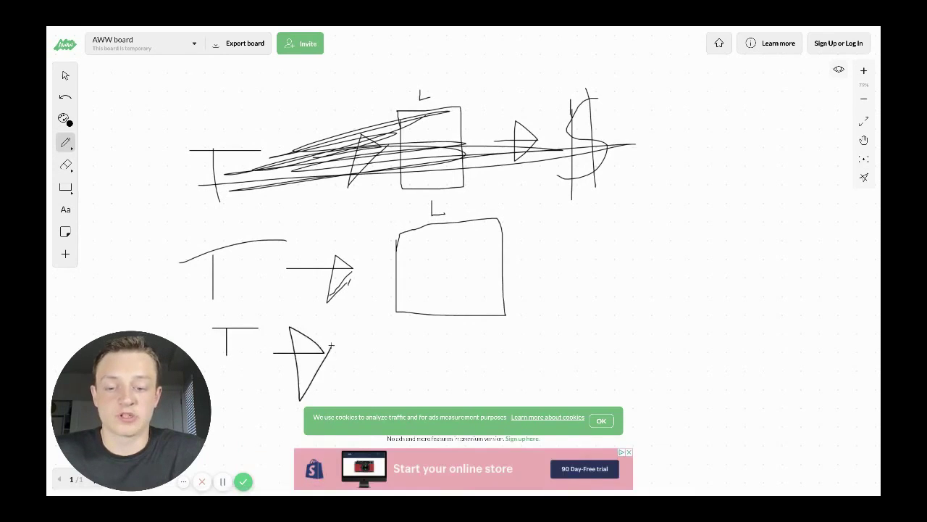
{"action": "mouse_move", "coordinate": [392, 342]}
{"action": "left_mouse_down"}
{"action": "mouse_move", "coordinate": [391, 387]}
{"action": "mouse_move", "coordinate": [467, 323]}
{"action": "mouse_move", "coordinate": [392, 340]}
{"action": "mouse_move", "coordinate": [413, 322]}
{"action": "mouse_move", "coordinate": [407, 328]}
{"action": "left_mouse_up"}
{"action": "mouse_move", "coordinate": [495, 353]}
{"action": "left_mouse_down"}
{"action": "mouse_move", "coordinate": [523, 352]}
{"action": "mouse_move", "coordinate": [511, 361]}
{"action": "mouse_move", "coordinate": [577, 381]}
{"action": "left_mouse_up"}
{"action": "left_click_drag", "start_coordinate": [563, 340], "coordinate": [574, 312]}
{"action": "left_click_drag", "start_coordinate": [536, 318], "coordinate": [549, 325]}
{"action": "mouse_move", "coordinate": [599, 338]}
{"action": "left_mouse_down"}
{"action": "mouse_move", "coordinate": [617, 339]}
{"action": "mouse_move", "coordinate": [610, 349]}
{"action": "left_mouse_up"}
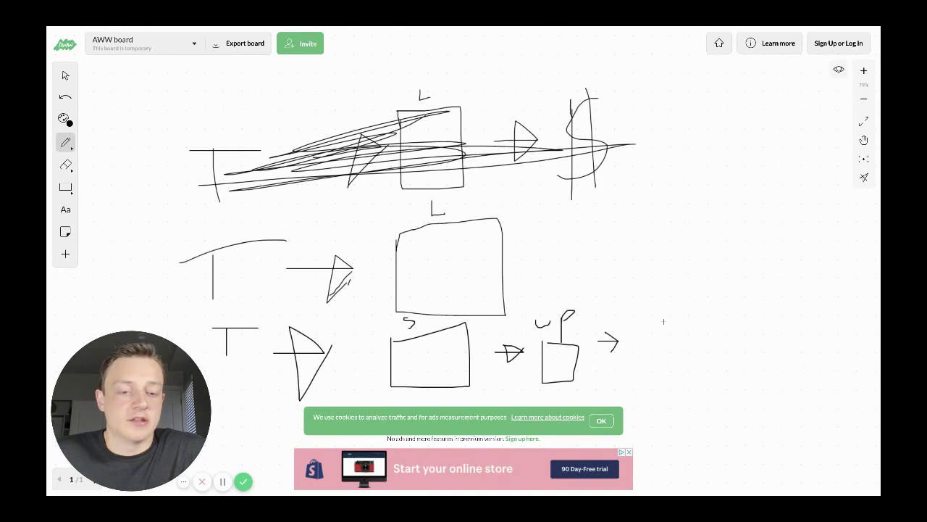
Extend the third row with a dollar sign, an arrow and a second dollar sign
{"action": "mouse_move", "coordinate": [675, 319]}
{"action": "left_mouse_down"}
{"action": "mouse_move", "coordinate": [656, 334]}
{"action": "mouse_move", "coordinate": [649, 375]}
{"action": "mouse_move", "coordinate": [668, 308]}
{"action": "mouse_move", "coordinate": [663, 383]}
{"action": "left_mouse_up"}
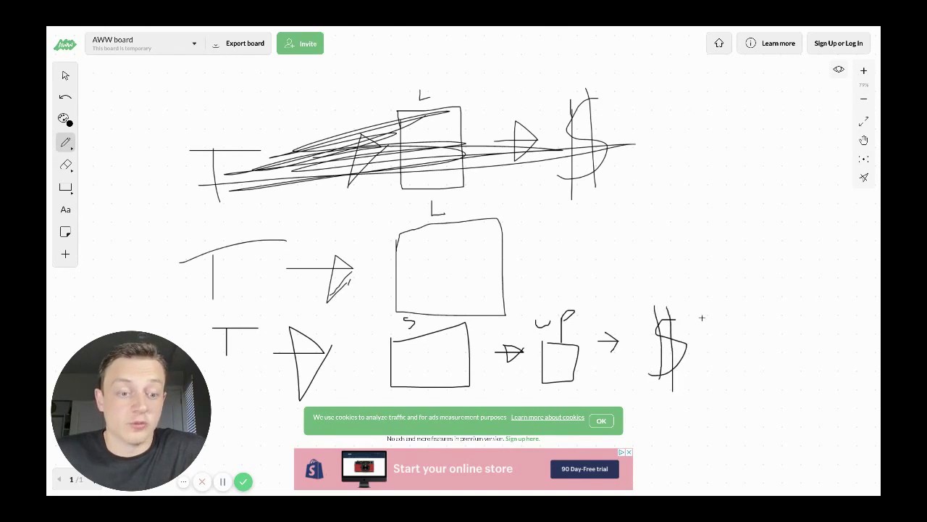
{"action": "left_click_drag", "start_coordinate": [694, 324], "coordinate": [739, 323]}
{"action": "mouse_move", "coordinate": [729, 313]}
{"action": "left_mouse_down"}
{"action": "mouse_move", "coordinate": [745, 319]}
{"action": "mouse_move", "coordinate": [733, 339]}
{"action": "left_mouse_up"}
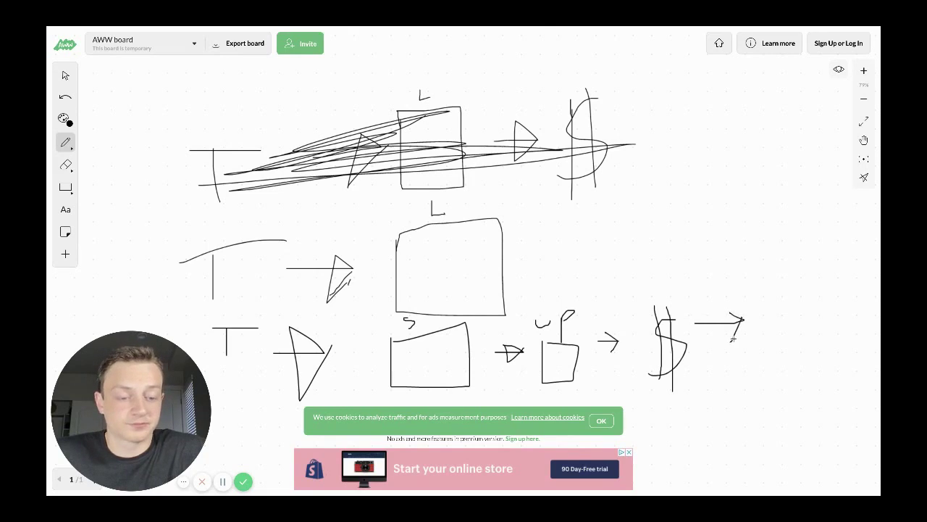
{"action": "mouse_move", "coordinate": [783, 303]}
{"action": "left_mouse_down"}
{"action": "mouse_move", "coordinate": [788, 330]}
{"action": "mouse_move", "coordinate": [774, 346]}
{"action": "left_mouse_up"}
{"action": "left_click_drag", "start_coordinate": [766, 287], "coordinate": [776, 367]}
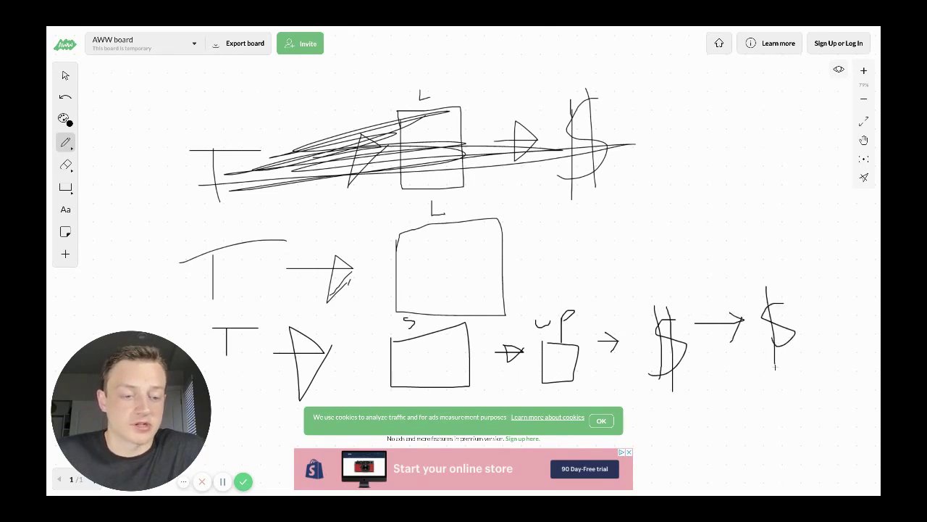
{"action": "left_click_drag", "start_coordinate": [777, 296], "coordinate": [787, 376]}
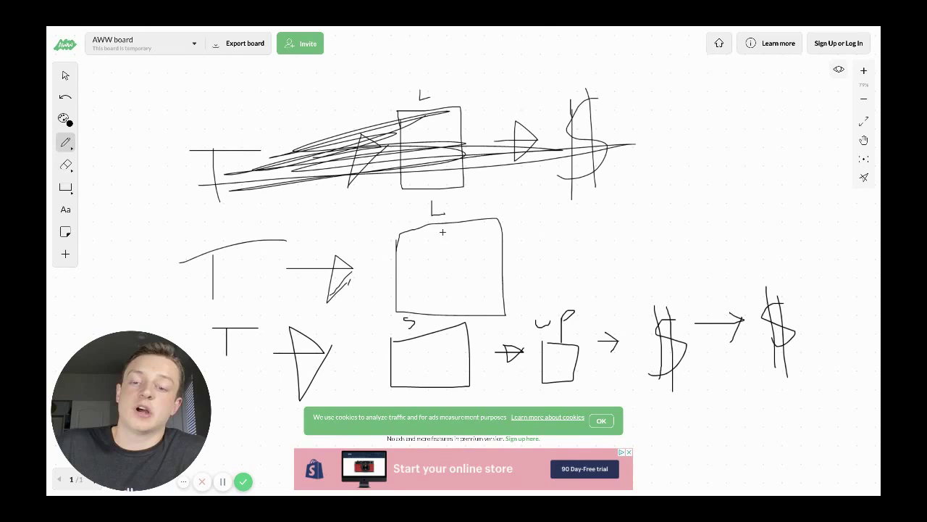
Draw two arrows out of the middle row's box, the lower one leading to an envelope, and touch up existing strokes
{"action": "left_click_drag", "start_coordinate": [431, 210], "coordinate": [431, 201]}
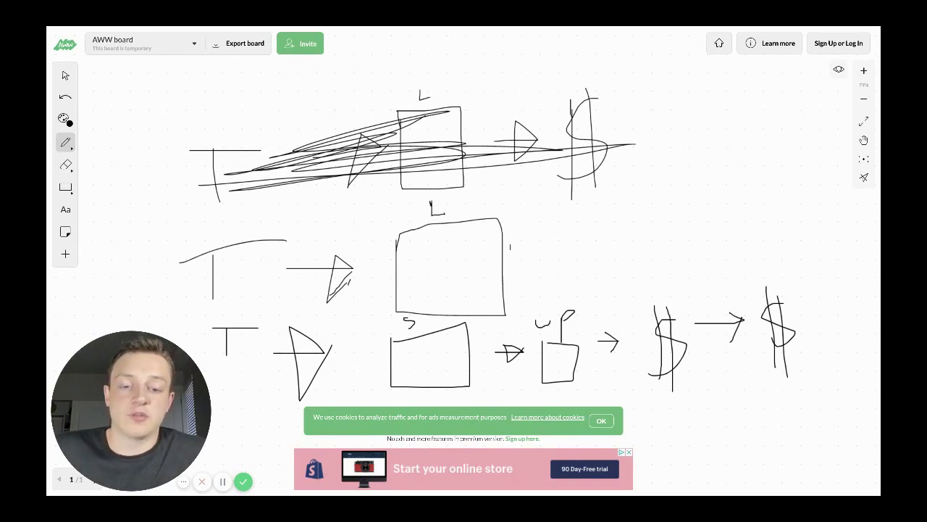
{"action": "mouse_move", "coordinate": [510, 246]}
{"action": "left_mouse_down"}
{"action": "mouse_move", "coordinate": [574, 233]}
{"action": "mouse_move", "coordinate": [546, 243]}
{"action": "mouse_move", "coordinate": [566, 246]}
{"action": "mouse_move", "coordinate": [571, 238]}
{"action": "left_mouse_up"}
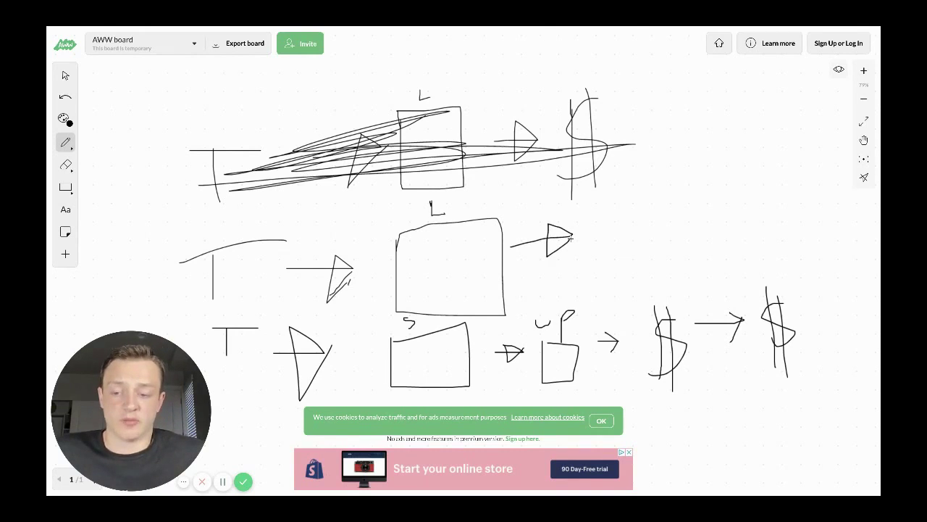
{"action": "mouse_move", "coordinate": [510, 258]}
{"action": "left_mouse_down"}
{"action": "mouse_move", "coordinate": [524, 270]}
{"action": "mouse_move", "coordinate": [511, 282]}
{"action": "mouse_move", "coordinate": [535, 262]}
{"action": "mouse_move", "coordinate": [565, 298]}
{"action": "mouse_move", "coordinate": [574, 278]}
{"action": "mouse_move", "coordinate": [540, 277]}
{"action": "mouse_move", "coordinate": [560, 288]}
{"action": "mouse_move", "coordinate": [571, 278]}
{"action": "left_mouse_up"}
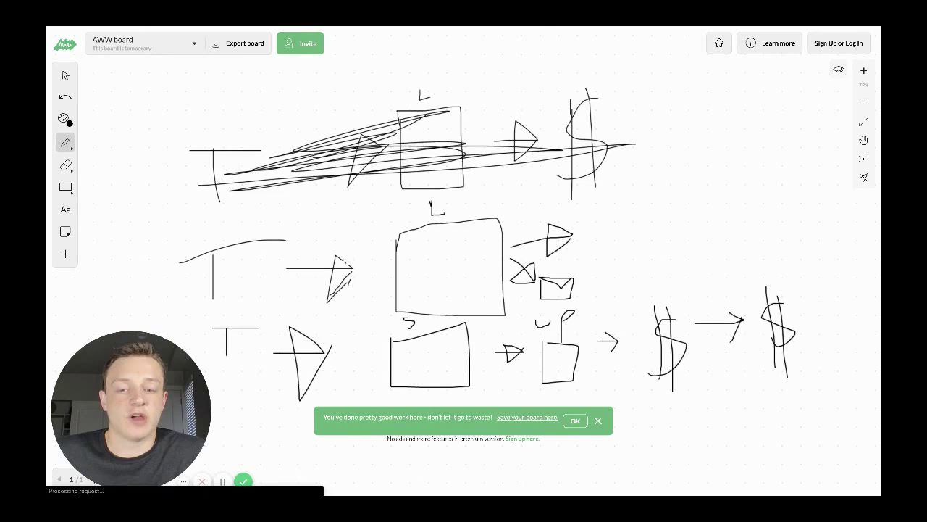
{"action": "left_click_drag", "start_coordinate": [353, 271], "coordinate": [337, 288]}
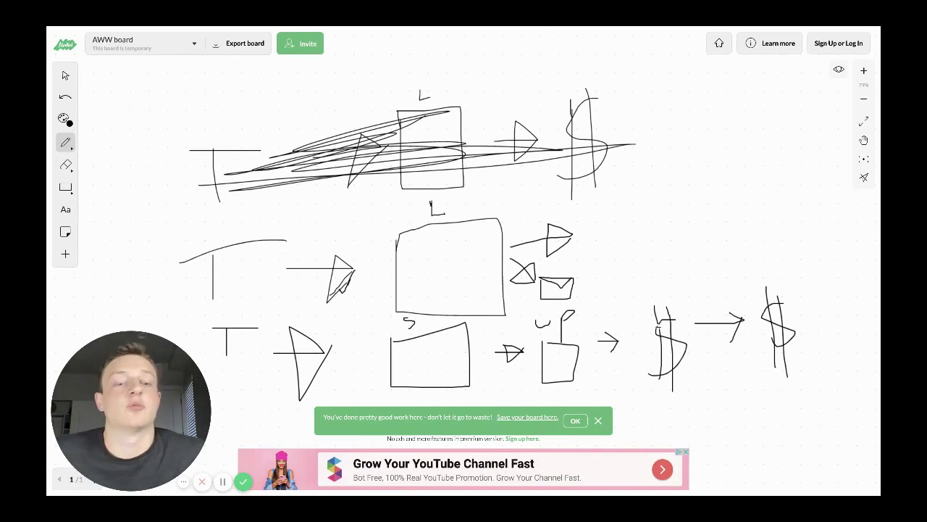
{"action": "left_click_drag", "start_coordinate": [656, 324], "coordinate": [661, 329]}
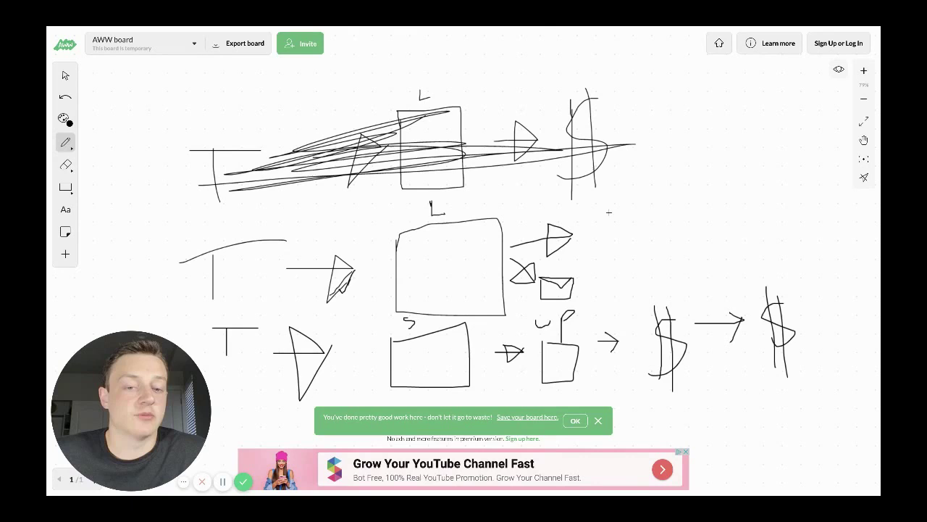
Extend the middle row with further strokes beyond its upper arrow
{"action": "mouse_move", "coordinate": [584, 214]}
{"action": "left_mouse_down"}
{"action": "mouse_move", "coordinate": [583, 233]}
{"action": "mouse_move", "coordinate": [588, 209]}
{"action": "mouse_move", "coordinate": [602, 229]}
{"action": "mouse_move", "coordinate": [630, 214]}
{"action": "mouse_move", "coordinate": [639, 231]}
{"action": "mouse_move", "coordinate": [642, 217]}
{"action": "mouse_move", "coordinate": [650, 224]}
{"action": "left_mouse_up"}
{"action": "mouse_move", "coordinate": [657, 189]}
{"action": "left_mouse_down"}
{"action": "mouse_move", "coordinate": [657, 229]}
{"action": "mouse_move", "coordinate": [661, 216]}
{"action": "mouse_move", "coordinate": [676, 232]}
{"action": "left_mouse_up"}
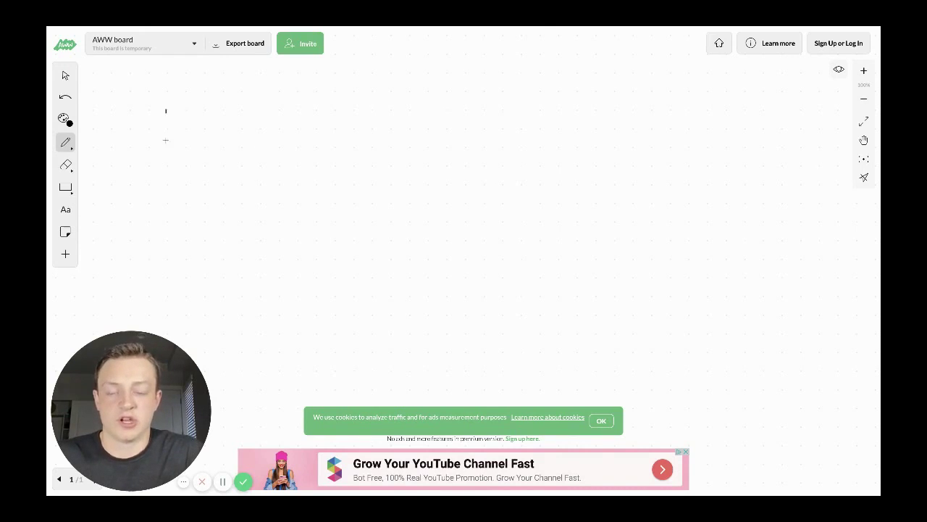
Write FB Ads in large letters across the upper part of the blank board, extending the B's stem to meet its lower curve
{"action": "left_click_drag", "start_coordinate": [165, 139], "coordinate": [161, 187]}
{"action": "left_click_drag", "start_coordinate": [166, 110], "coordinate": [212, 111]}
{"action": "left_click_drag", "start_coordinate": [168, 151], "coordinate": [217, 150]}
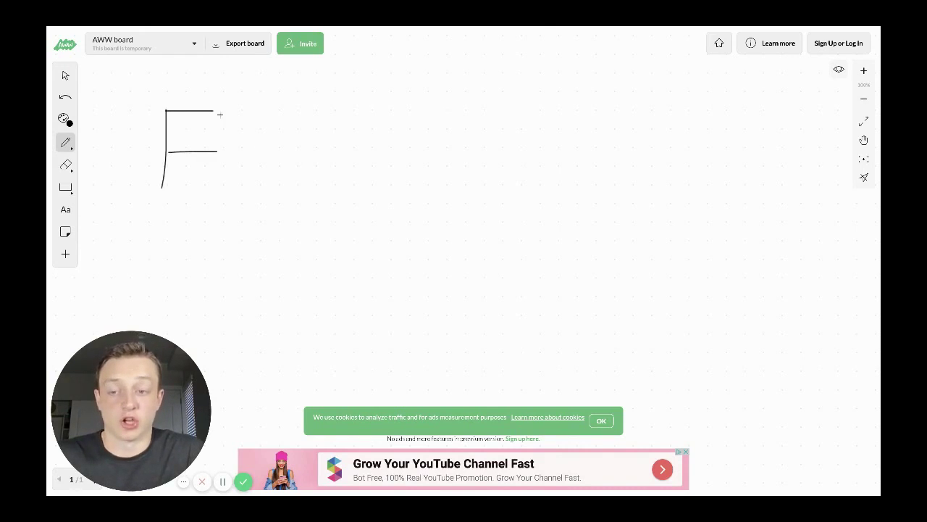
{"action": "left_click_drag", "start_coordinate": [225, 100], "coordinate": [229, 184]}
{"action": "mouse_move", "coordinate": [223, 103]}
{"action": "left_mouse_down"}
{"action": "mouse_move", "coordinate": [217, 166]}
{"action": "mouse_move", "coordinate": [230, 210]}
{"action": "left_mouse_up"}
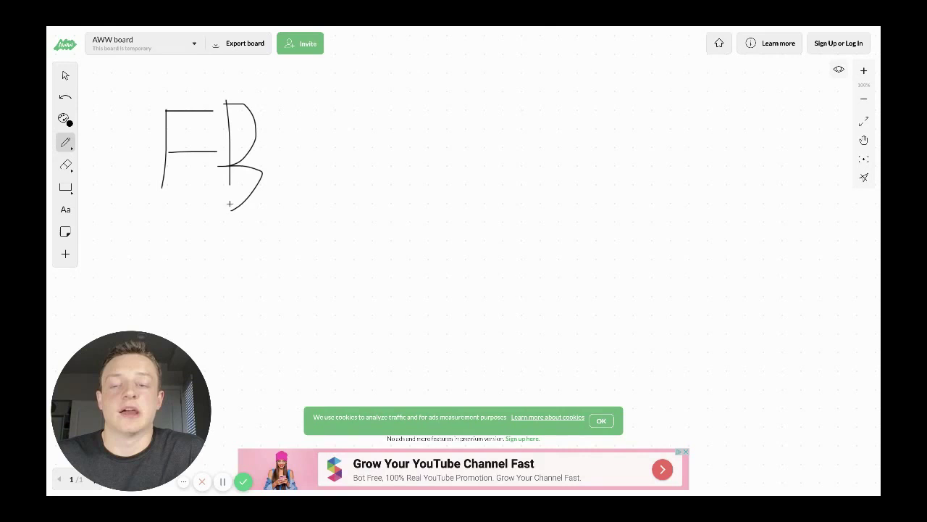
{"action": "mouse_move", "coordinate": [328, 111]}
{"action": "left_mouse_down"}
{"action": "mouse_move", "coordinate": [296, 222]}
{"action": "mouse_move", "coordinate": [348, 187]}
{"action": "mouse_move", "coordinate": [355, 216]}
{"action": "left_mouse_up"}
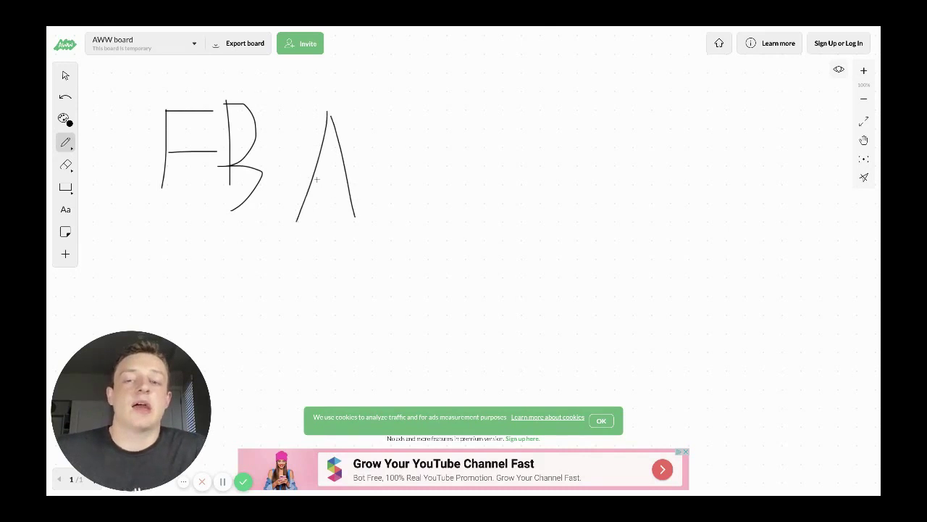
{"action": "left_click_drag", "start_coordinate": [316, 176], "coordinate": [362, 173]}
{"action": "mouse_move", "coordinate": [423, 162]}
{"action": "left_mouse_down"}
{"action": "mouse_move", "coordinate": [389, 187]}
{"action": "mouse_move", "coordinate": [445, 94]}
{"action": "mouse_move", "coordinate": [446, 211]}
{"action": "left_mouse_up"}
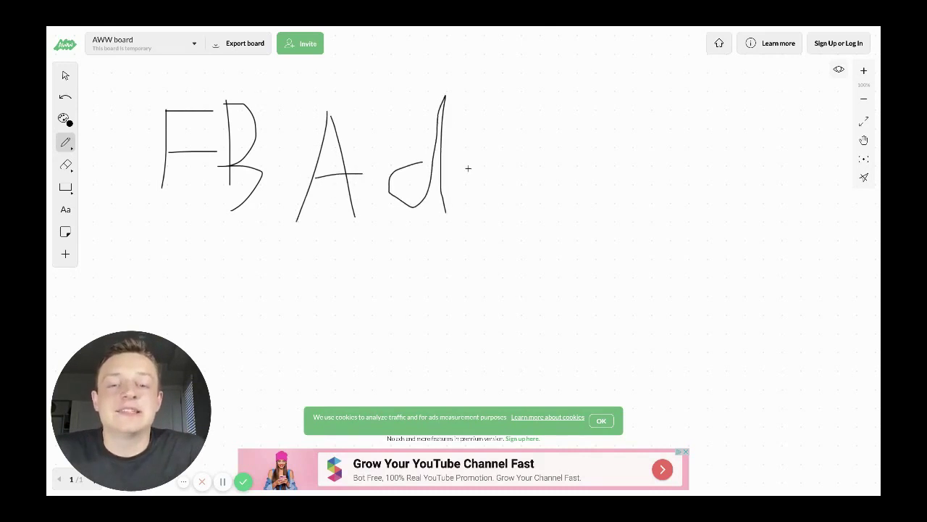
{"action": "mouse_move", "coordinate": [503, 135]}
{"action": "left_mouse_down"}
{"action": "mouse_move", "coordinate": [481, 144]}
{"action": "mouse_move", "coordinate": [523, 190]}
{"action": "mouse_move", "coordinate": [490, 199]}
{"action": "left_mouse_up"}
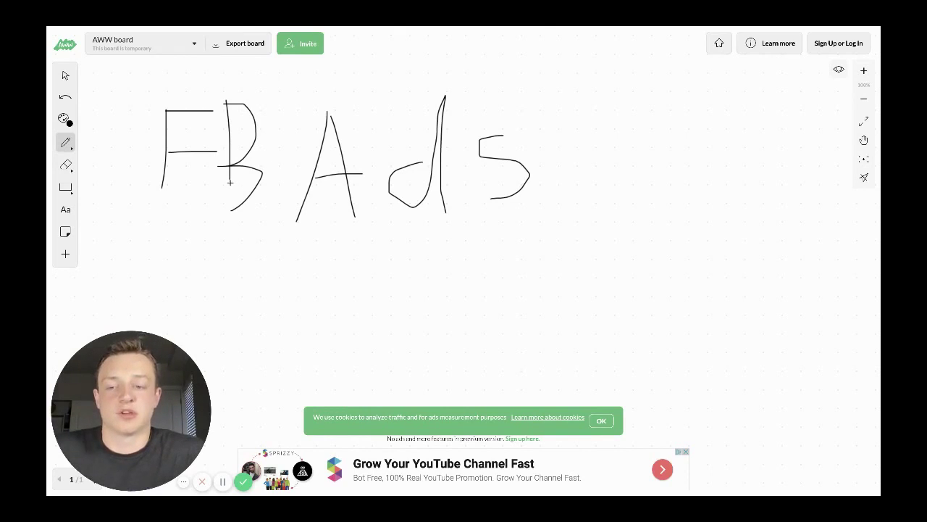
{"action": "left_click_drag", "start_coordinate": [229, 180], "coordinate": [231, 204]}
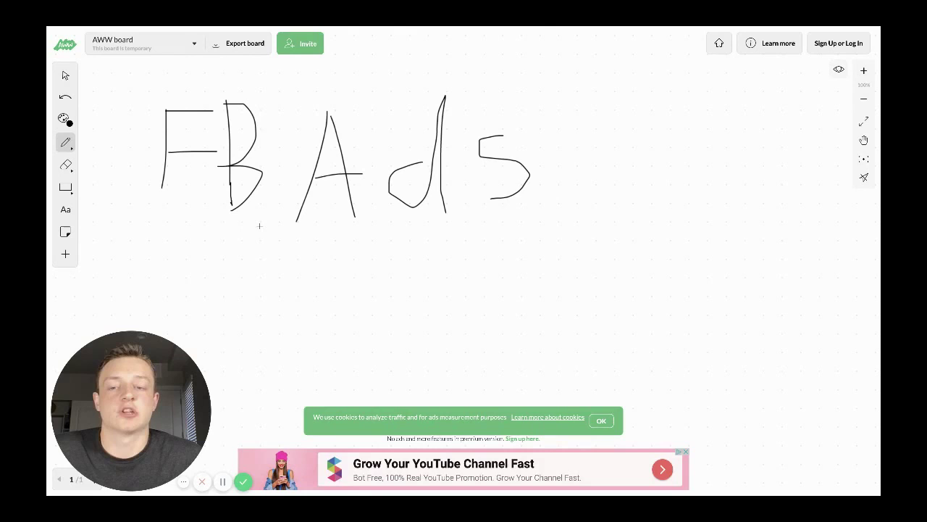
Draw a downward arrow below FB and write 3 day beneath it
{"action": "mouse_move", "coordinate": [261, 226]}
{"action": "left_mouse_down"}
{"action": "mouse_move", "coordinate": [255, 263]}
{"action": "mouse_move", "coordinate": [280, 254]}
{"action": "mouse_move", "coordinate": [261, 267]}
{"action": "mouse_move", "coordinate": [253, 356]}
{"action": "left_mouse_up"}
{"action": "mouse_move", "coordinate": [324, 330]}
{"action": "left_mouse_down"}
{"action": "mouse_move", "coordinate": [338, 287]}
{"action": "mouse_move", "coordinate": [331, 360]}
{"action": "left_mouse_up"}
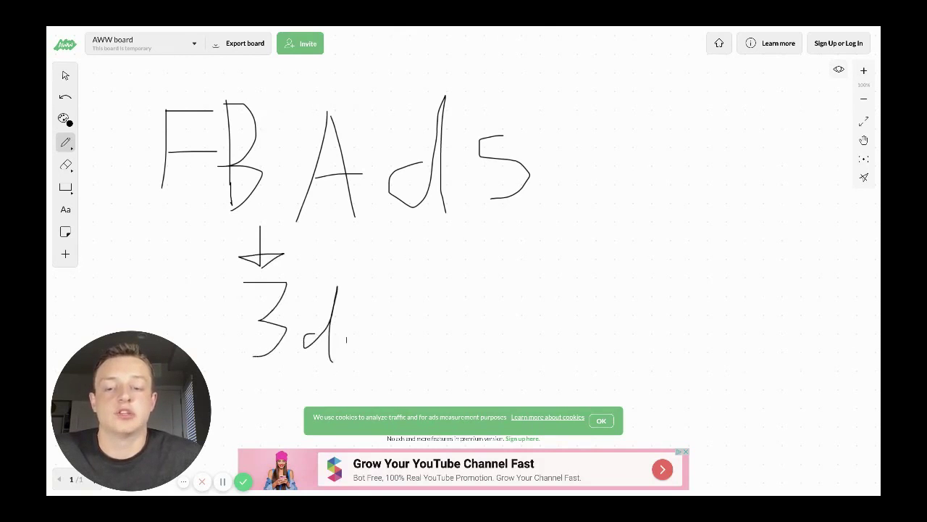
{"action": "mouse_move", "coordinate": [363, 332]}
{"action": "left_mouse_down"}
{"action": "mouse_move", "coordinate": [355, 346]}
{"action": "mouse_move", "coordinate": [392, 339]}
{"action": "mouse_move", "coordinate": [416, 313]}
{"action": "mouse_move", "coordinate": [377, 377]}
{"action": "left_mouse_up"}
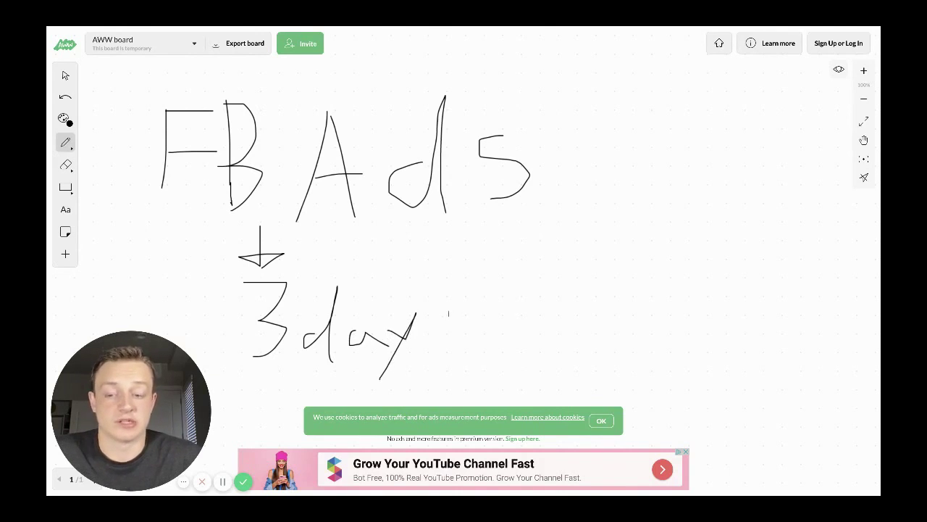
Draw an arrow after 3 day, write Data beside it and lengthen the stem of its t
{"action": "mouse_move", "coordinate": [447, 308]}
{"action": "left_mouse_down"}
{"action": "mouse_move", "coordinate": [486, 307]}
{"action": "mouse_move", "coordinate": [470, 332]}
{"action": "left_mouse_up"}
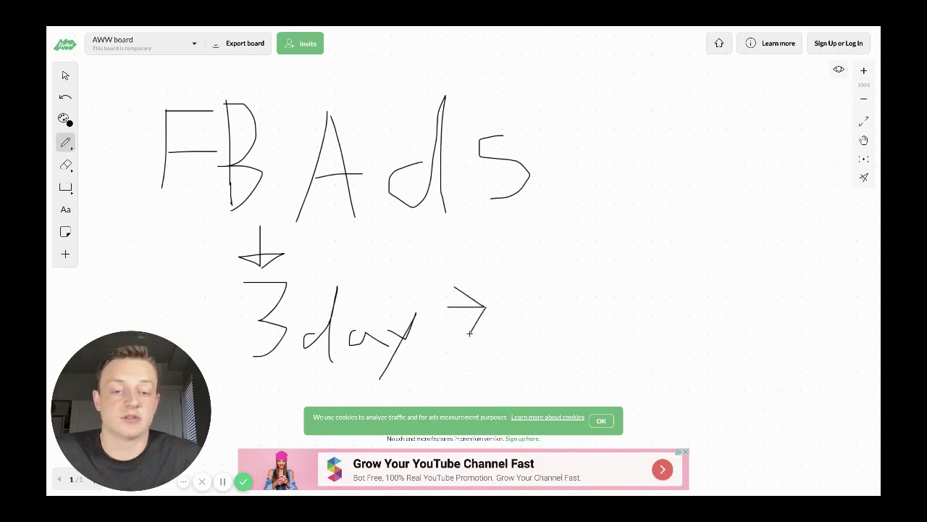
{"action": "left_click_drag", "start_coordinate": [510, 276], "coordinate": [510, 334]}
{"action": "left_click_drag", "start_coordinate": [518, 279], "coordinate": [497, 345]}
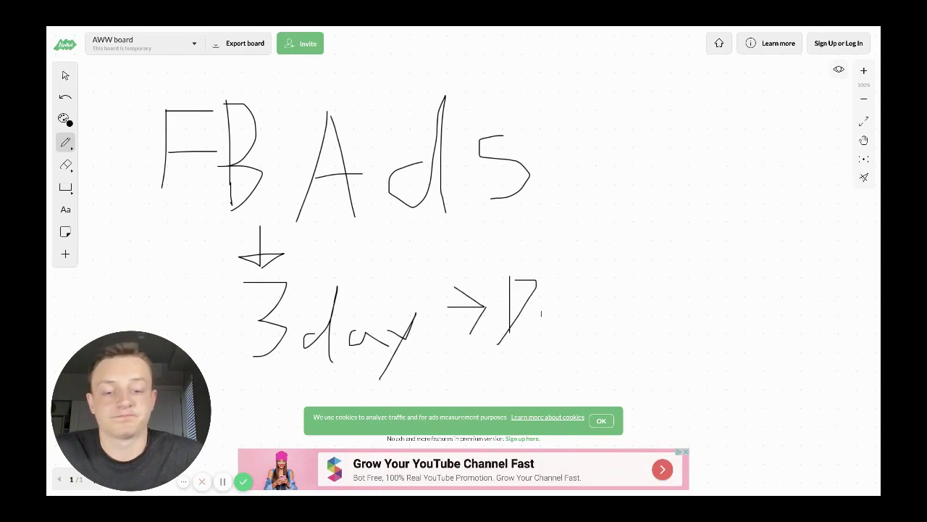
{"action": "left_click_drag", "start_coordinate": [551, 307], "coordinate": [563, 325]}
{"action": "mouse_move", "coordinate": [572, 266]}
{"action": "left_mouse_down"}
{"action": "mouse_move", "coordinate": [573, 304]}
{"action": "mouse_move", "coordinate": [587, 283]}
{"action": "mouse_move", "coordinate": [608, 316]}
{"action": "mouse_move", "coordinate": [618, 286]}
{"action": "left_mouse_up"}
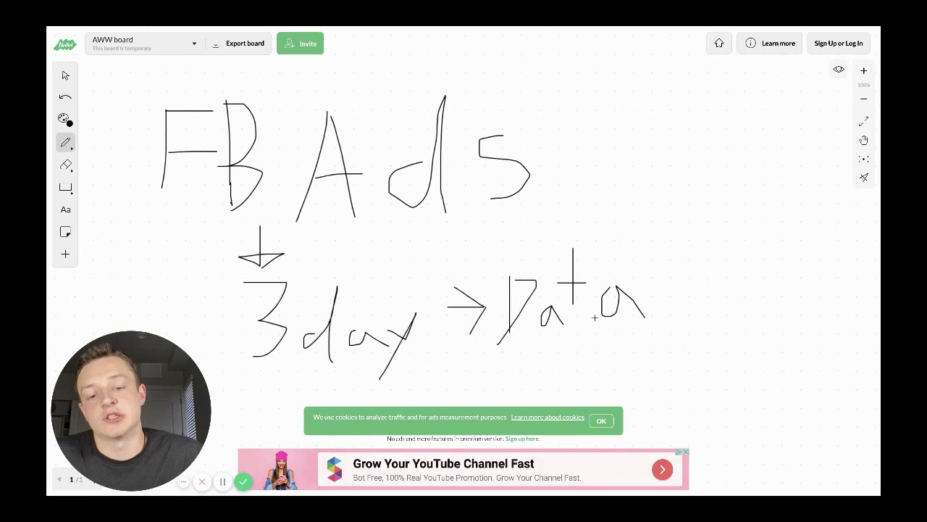
{"action": "left_click_drag", "start_coordinate": [573, 298], "coordinate": [573, 317]}
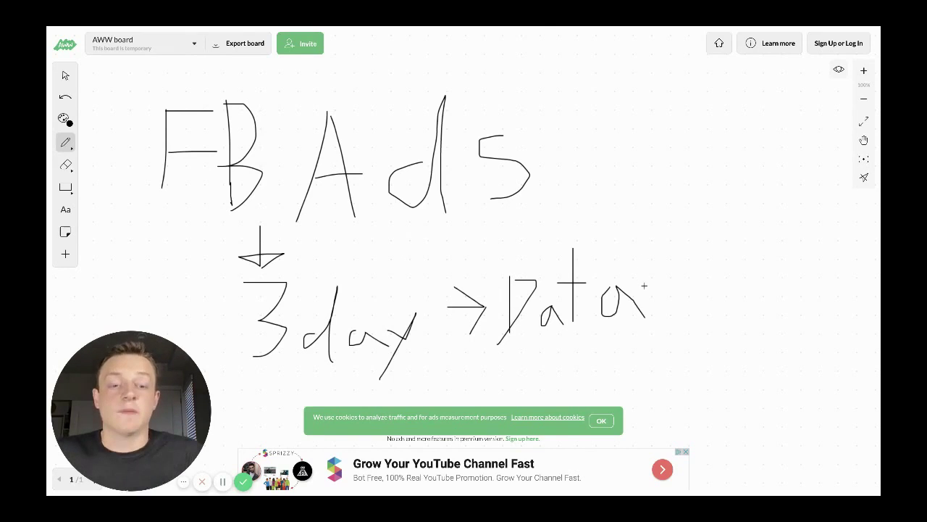
Draw an arrow from Data and write Scale up at its end, with up below Scale
{"action": "mouse_move", "coordinate": [645, 286]}
{"action": "left_mouse_down"}
{"action": "mouse_move", "coordinate": [706, 282]}
{"action": "mouse_move", "coordinate": [684, 259]}
{"action": "mouse_move", "coordinate": [713, 280]}
{"action": "mouse_move", "coordinate": [720, 274]}
{"action": "left_mouse_up"}
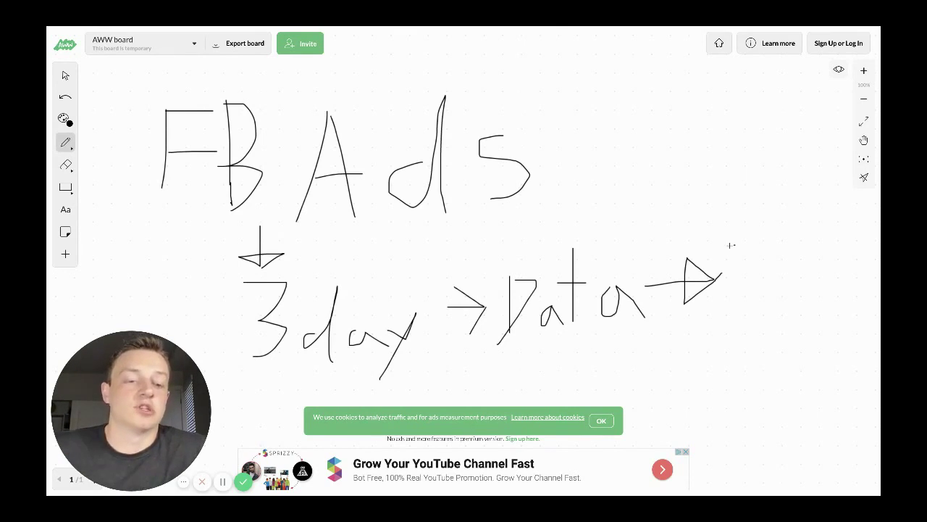
{"action": "left_click_drag", "start_coordinate": [733, 245], "coordinate": [730, 306]}
{"action": "left_click_drag", "start_coordinate": [776, 258], "coordinate": [799, 288]}
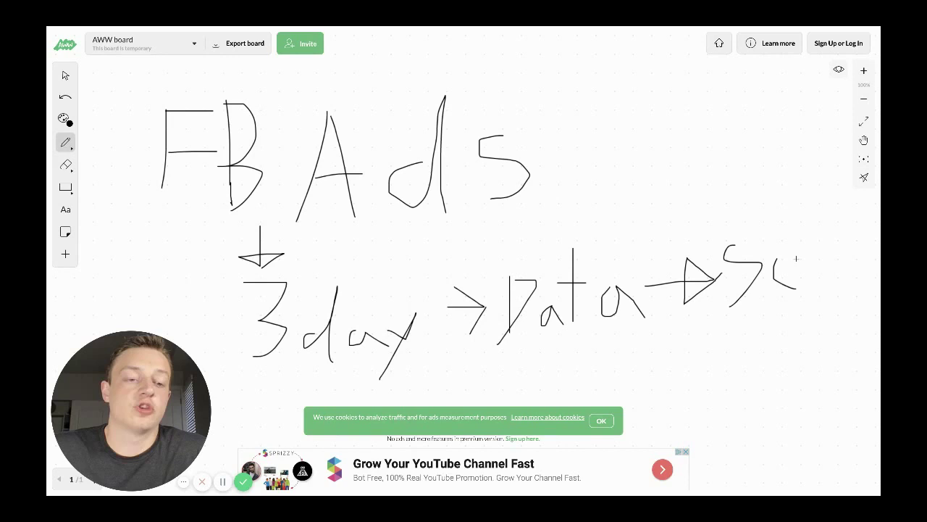
{"action": "left_click_drag", "start_coordinate": [811, 256], "coordinate": [830, 277]}
{"action": "mouse_move", "coordinate": [830, 210]}
{"action": "left_mouse_down"}
{"action": "mouse_move", "coordinate": [834, 255]}
{"action": "mouse_move", "coordinate": [844, 266]}
{"action": "mouse_move", "coordinate": [861, 257]}
{"action": "left_mouse_up"}
{"action": "mouse_move", "coordinate": [753, 307]}
{"action": "left_mouse_down"}
{"action": "mouse_move", "coordinate": [771, 308]}
{"action": "mouse_move", "coordinate": [796, 290]}
{"action": "mouse_move", "coordinate": [785, 312]}
{"action": "left_mouse_up"}
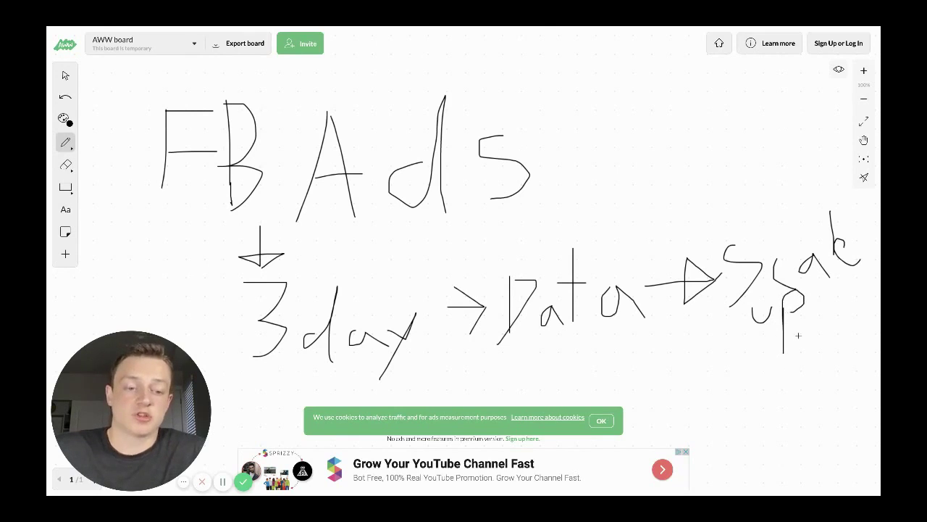
Draw a downward arrow below Scale up and write Green underneath it
{"action": "mouse_move", "coordinate": [801, 333]}
{"action": "left_mouse_down"}
{"action": "mouse_move", "coordinate": [802, 378]}
{"action": "mouse_move", "coordinate": [820, 359]}
{"action": "left_mouse_up"}
{"action": "left_click_drag", "start_coordinate": [739, 389], "coordinate": [729, 408]}
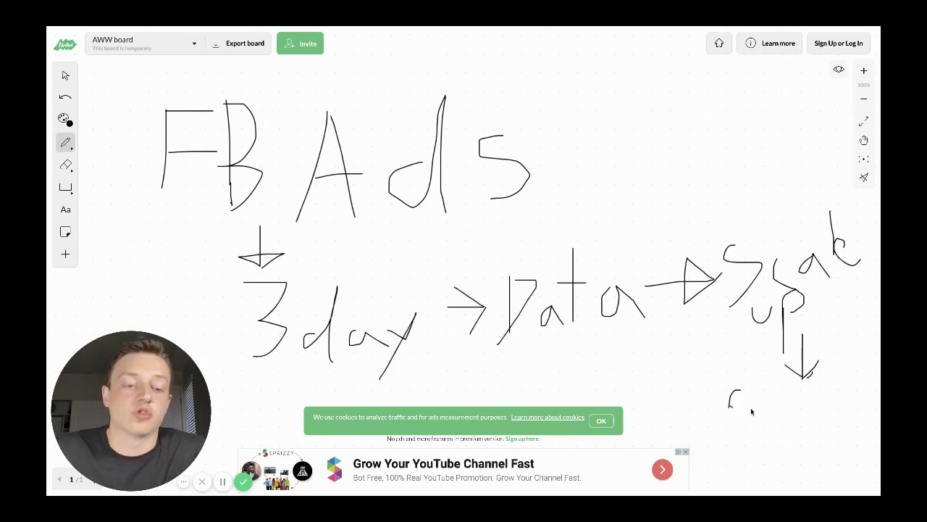
{"action": "left_click_drag", "start_coordinate": [741, 366], "coordinate": [731, 407]}
{"action": "mouse_move", "coordinate": [739, 390]}
{"action": "left_mouse_down"}
{"action": "mouse_move", "coordinate": [741, 406]}
{"action": "mouse_move", "coordinate": [765, 393]}
{"action": "mouse_move", "coordinate": [734, 406]}
{"action": "mouse_move", "coordinate": [779, 389]}
{"action": "mouse_move", "coordinate": [791, 400]}
{"action": "mouse_move", "coordinate": [803, 388]}
{"action": "mouse_move", "coordinate": [808, 400]}
{"action": "mouse_move", "coordinate": [833, 390]}
{"action": "mouse_move", "coordinate": [838, 406]}
{"action": "left_mouse_up"}
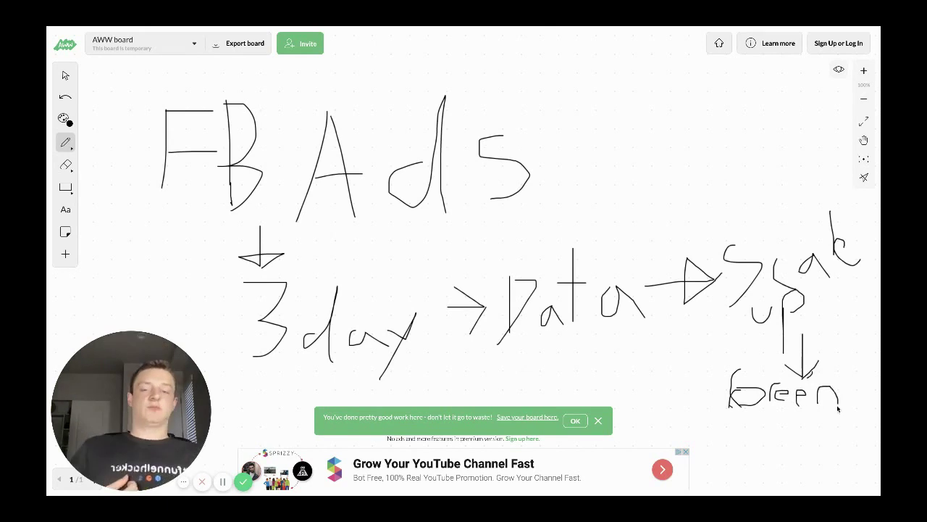